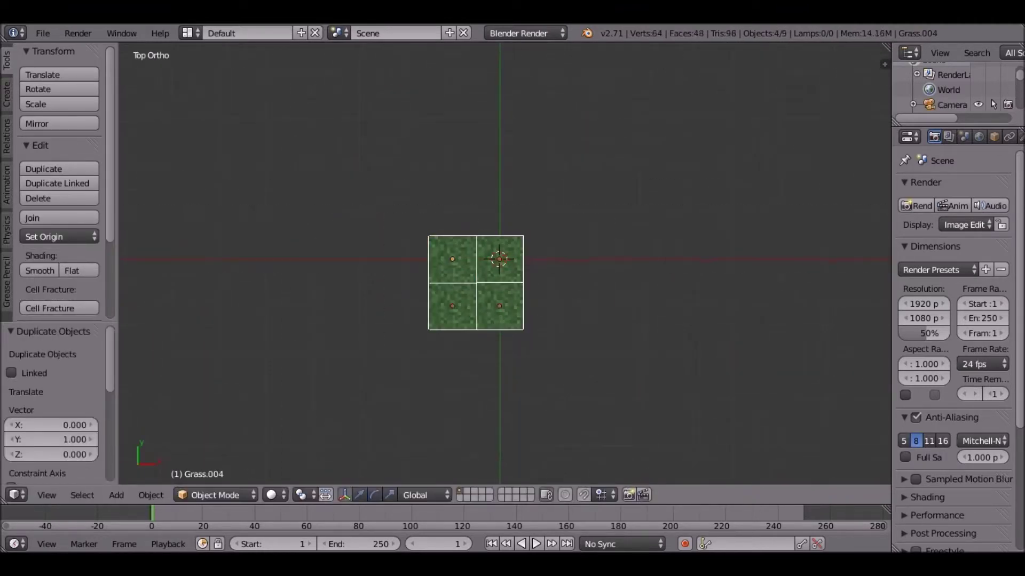
Duplicate the grass tiles repeatedly in 4-unit X offsets into a flat field of about 257 blocks.
key("shift+d")
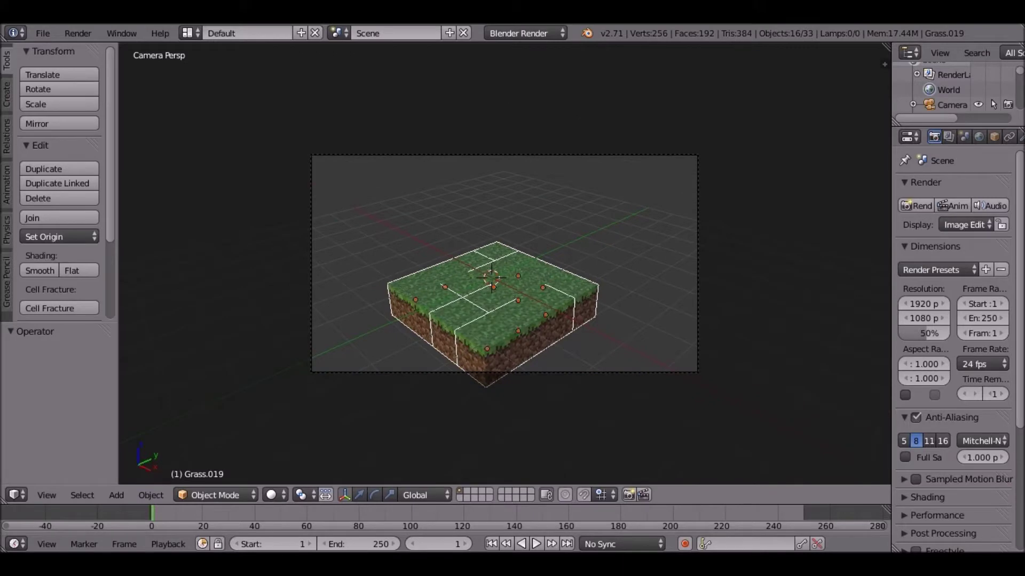
key("minus")
key("4")
key("Return")
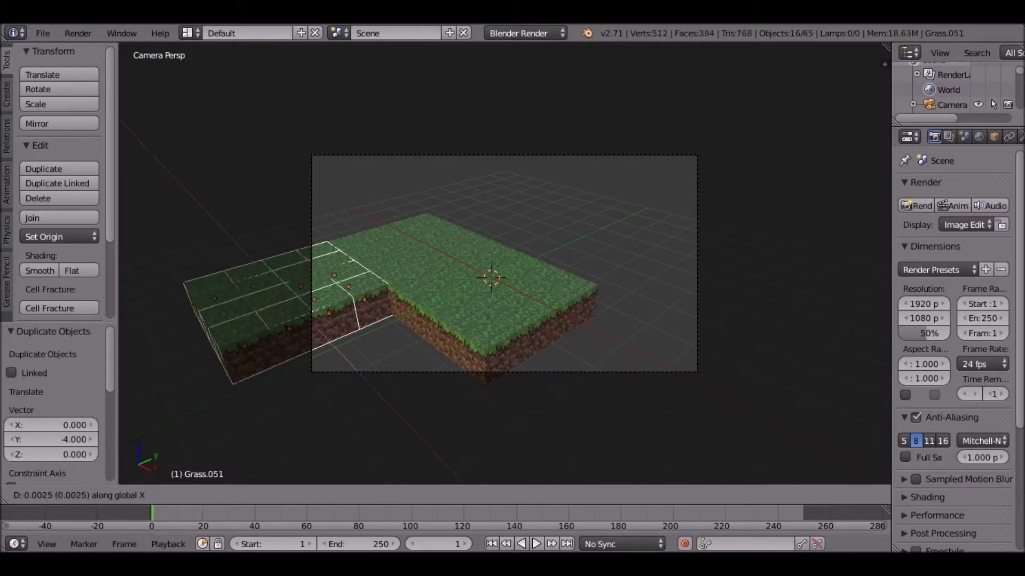
key("F12")
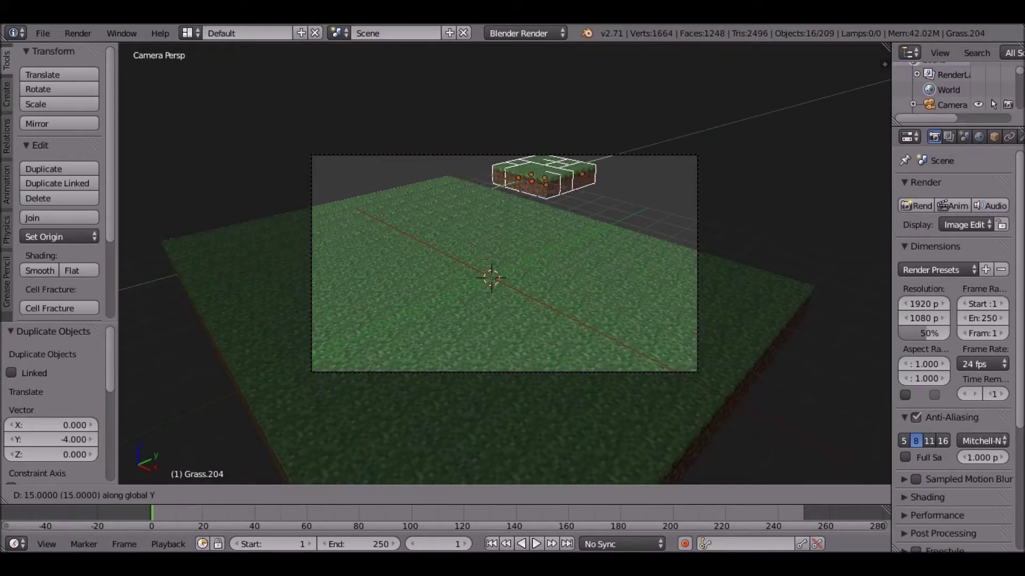
type("4")
key("Return")
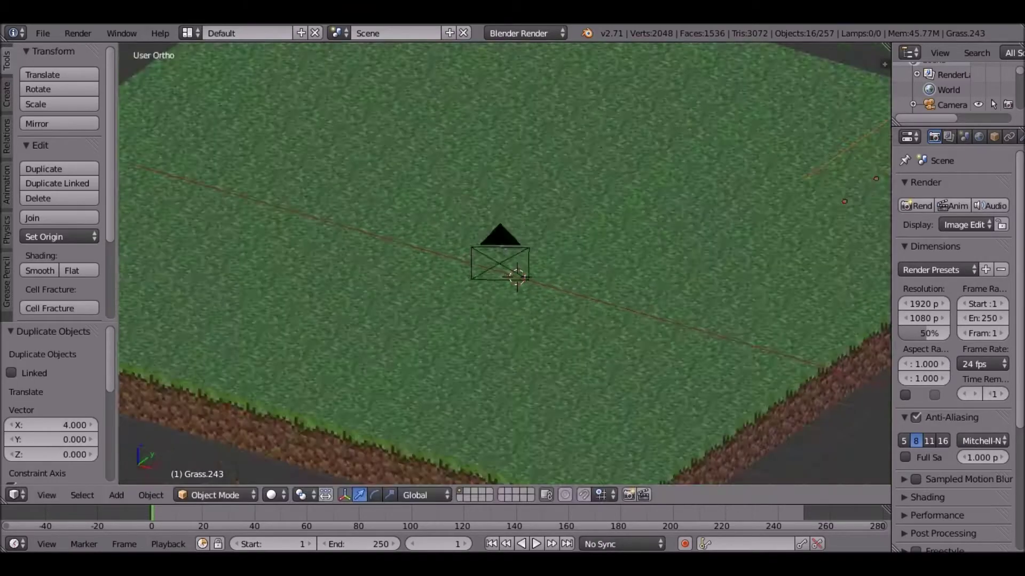
Append the Wood_Oak block from Minecraft_Blocks_Rig.blend into the scene.
left_click(43, 33)
key("shift+F1")
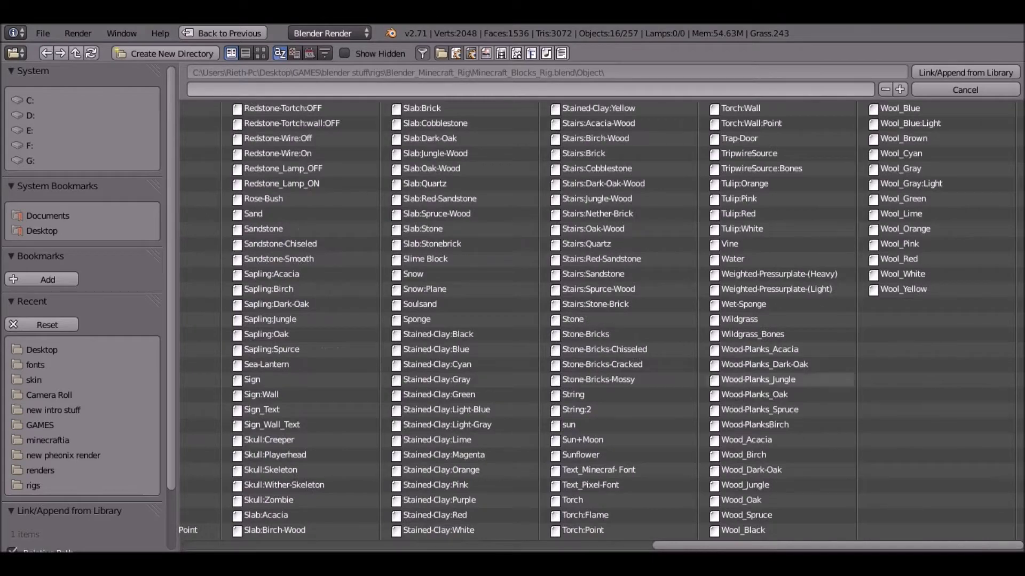
scroll(790, 531, "up", 2)
scroll(790, 531, "up", 5)
scroll(790, 531, "up", 5)
scroll(790, 531, "up", 4)
scroll(780, 530, "down", 5)
double_click(779, 530)
Snap the oak log to the grid and frame it in the camera view.
key("shift+s")
left_click(801, 355)
key("KP_1")
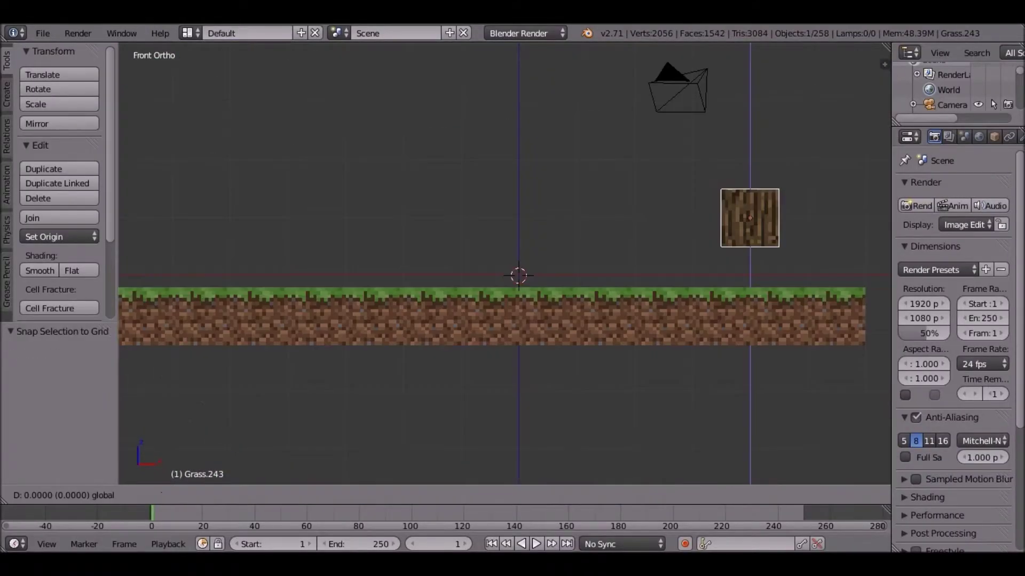
key("KP_0")
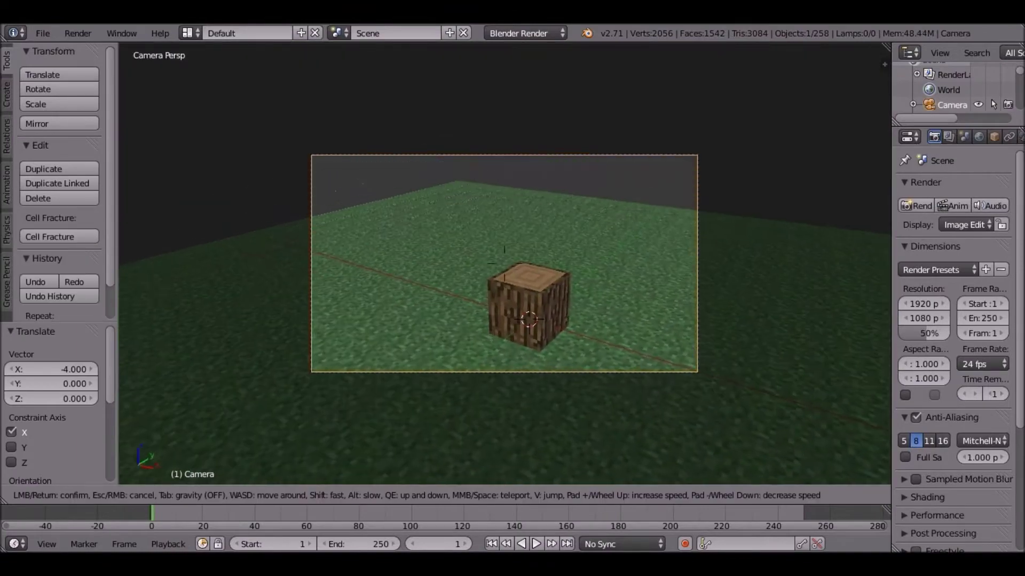
key("Escape")
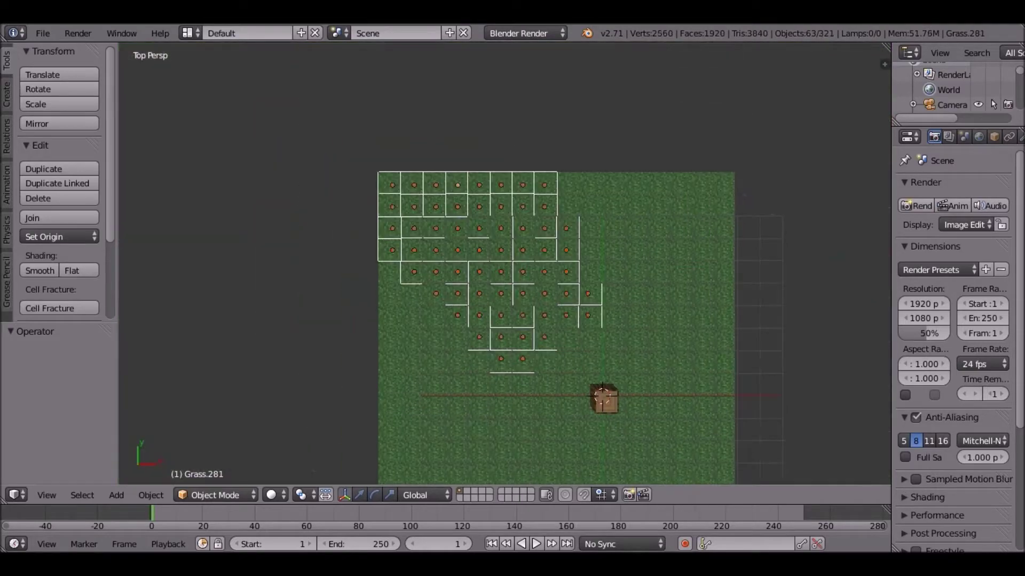
key("KP_0")
key("r")
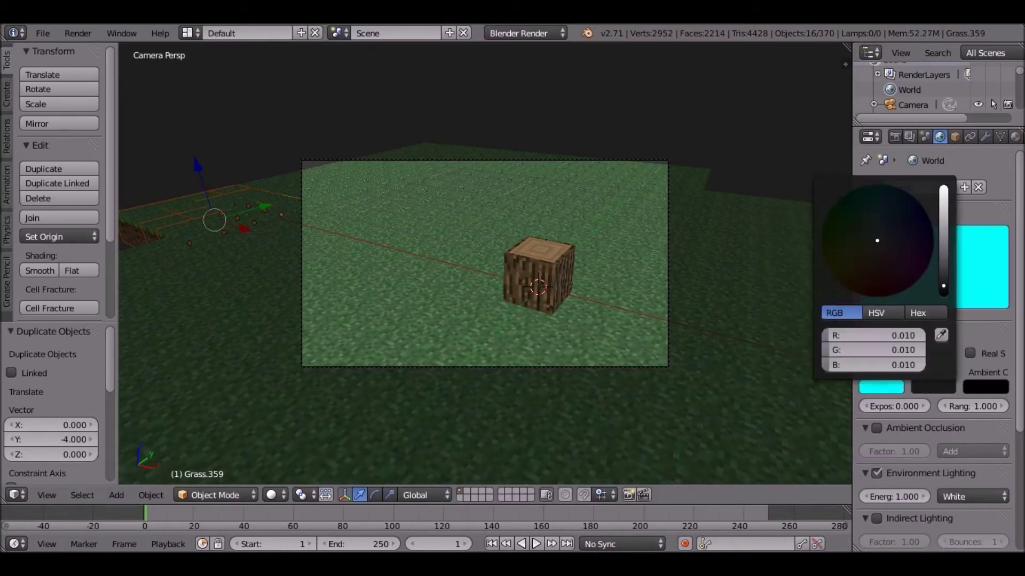
Render a test image of the log on grass under the blue sky.
key("F12")
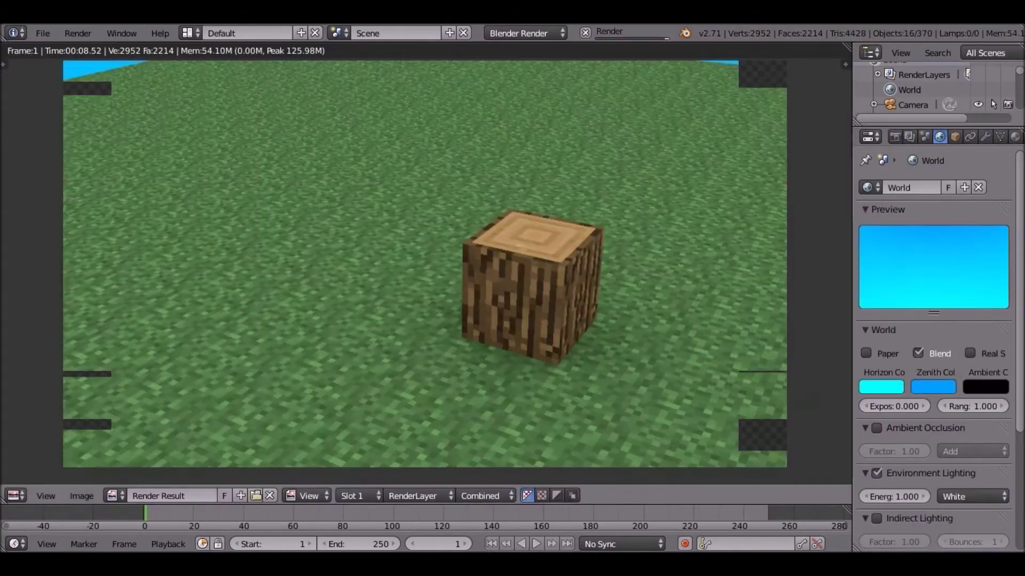
key("Escape")
key("shift+f")
key("Escape")
Box-select grass tile rows from top view and duplicate them, growing the field to about 778 objects.
key("KP_7")
key("b")
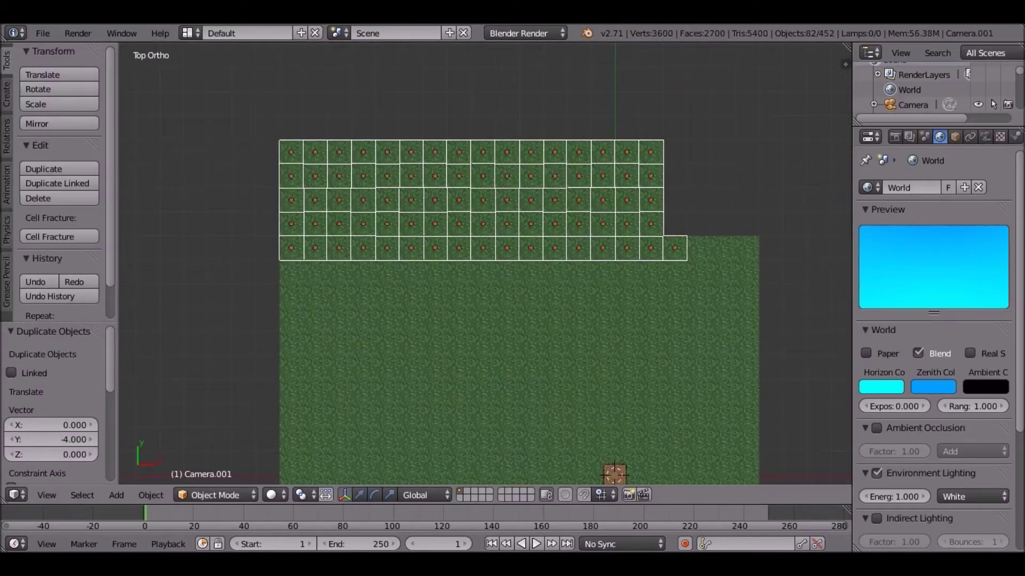
key("shift+d")
key("Return")
scroll(480, 267, "down", 2)
key("shift+d")
key("Return")
key("shift+d")
key("KP_7")
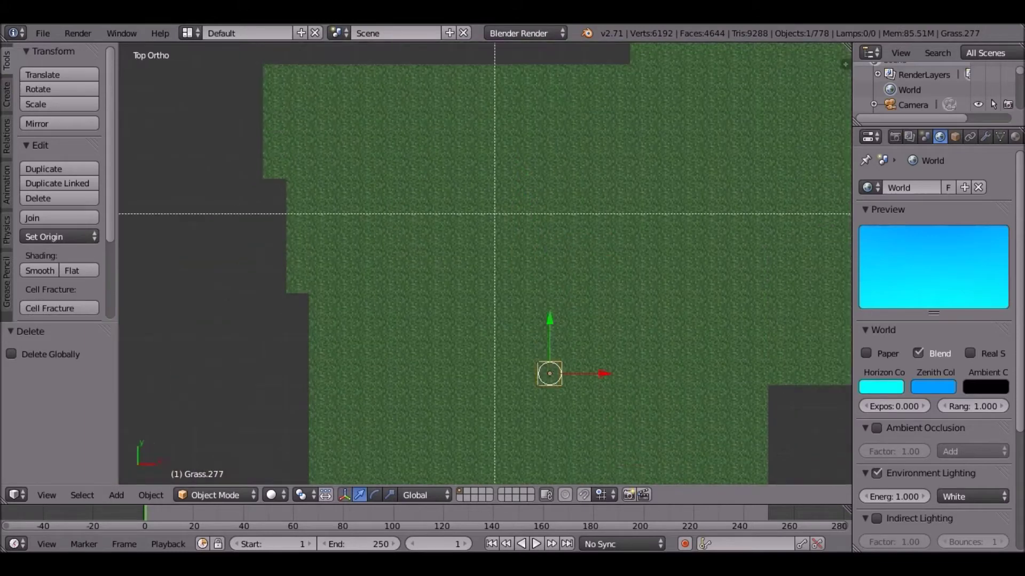
Duplicate about 80 edge tiles, rotate them, and move them -12 in Y and -10 in X.
key("b")
left_click_drag(261, 63, 630, 181)
key("shift+d")
key("r")
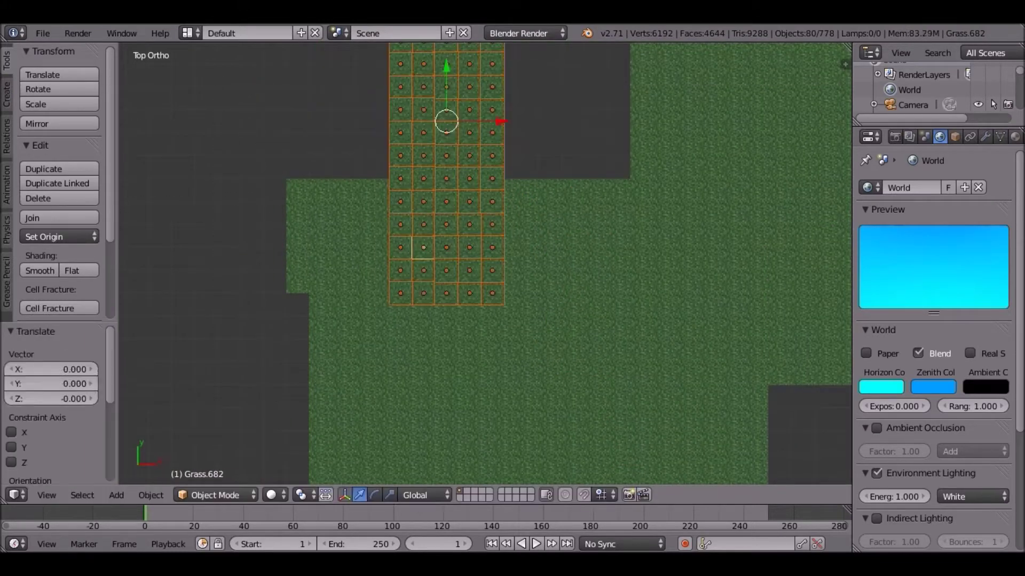
key("Return")
type("gy-12")
key("Return")
type("gx-10")
key("Return")
Inspect the new tiles and delete the misplaced duplicates.
middle_click_drag(480, 267, 480, 214)
key("Delete")
scroll(481, 267, "down", 3)
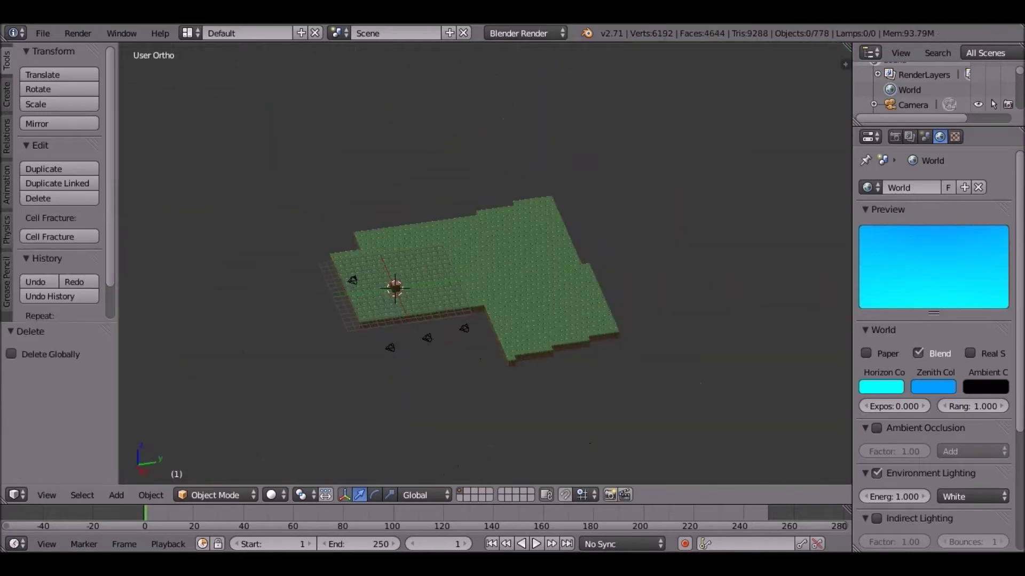
key("KP_7")
scroll(425, 172, "up", 2)
Select five grass tiles and duplicate them one block up on Z.
key("c")
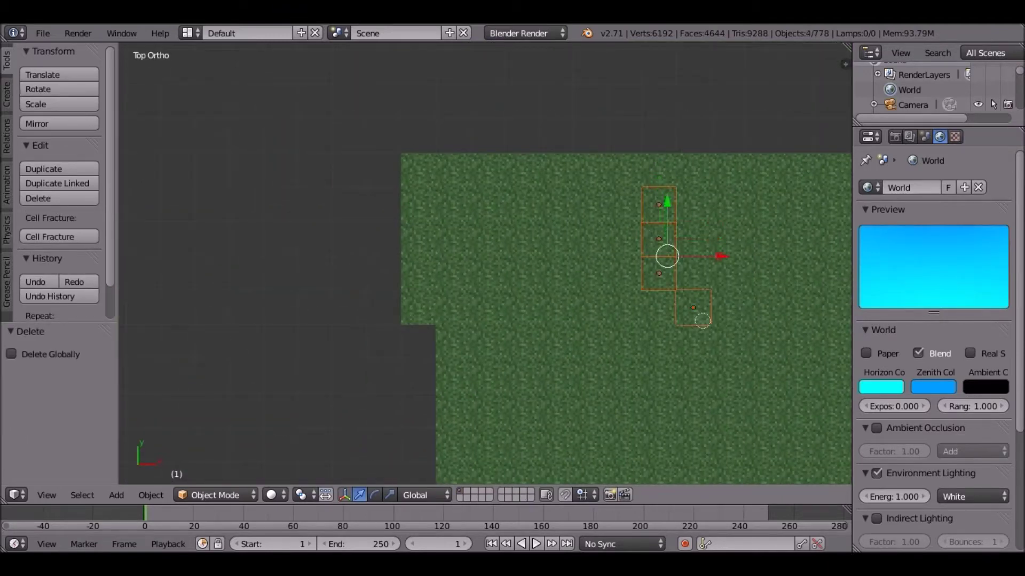
left_click_drag(702, 320, 694, 341)
scroll(646, 217, "down", 4)
mouse_move(504, 291)
middle_mouse_down()
mouse_move(504, 213)
mouse_move(505, 277)
mouse_move(587, 240)
middle_mouse_up()
key("shift+d")
type("z1")
key("Return")
Select more grass tiles and duplicate them 2 units up on Z.
right_click(487, 358)
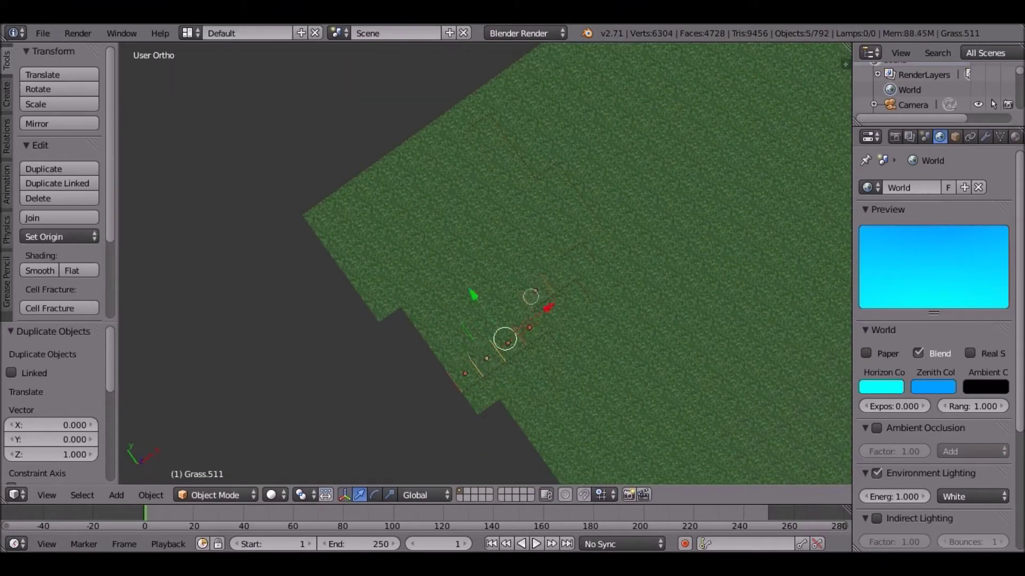
middle_click_drag(531, 297, 476, 284)
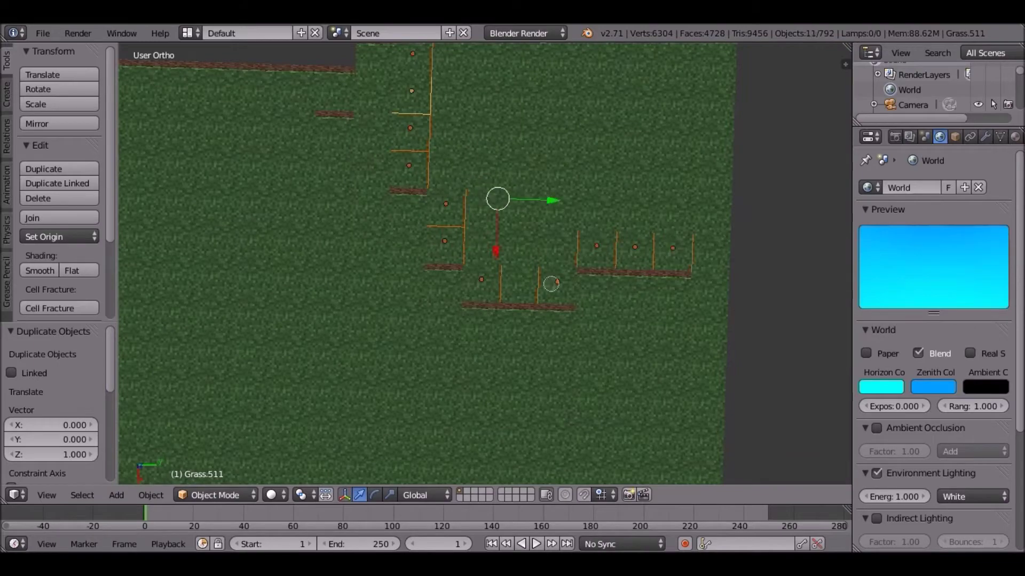
right_click(550, 283, "shift")
middle_click_drag(678, 203, 591, 300, "shift")
mouse_move(568, 166)
middle_mouse_down()
mouse_move(513, 224)
mouse_move(534, 241)
mouse_move(534, 176)
middle_mouse_up()
key("shift+d")
key("z")
key("2")
key("Return")
Select a strip of 15 grass tiles and duplicate it.
right_click(600, 229)
mouse_move(599, 229)
middle_mouse_down()
mouse_move(595, 132)
mouse_move(731, 246)
mouse_move(693, 347)
middle_mouse_up()
right_click(731, 246)
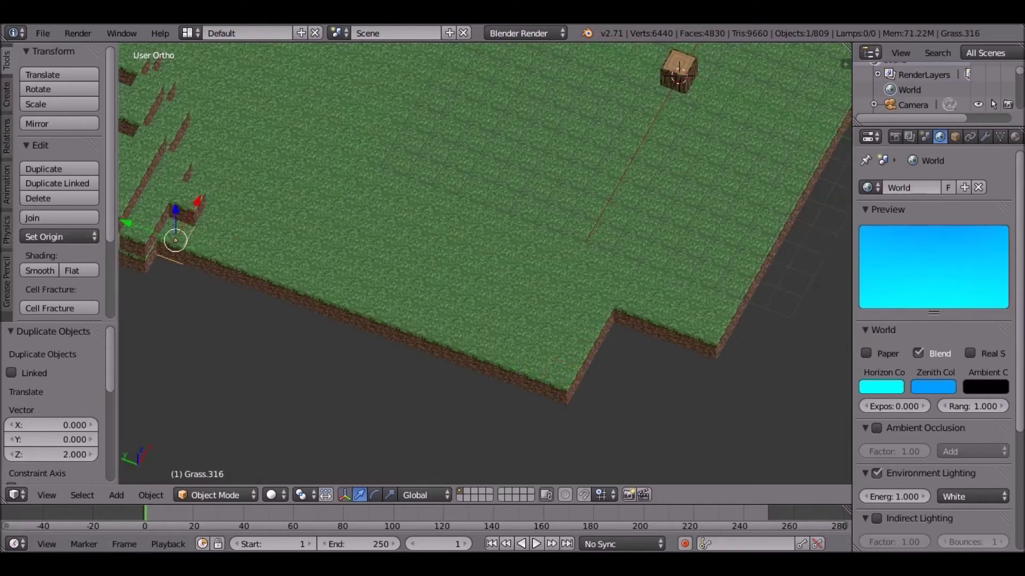
key("KP_7")
scroll(485, 263, "down", 3)
key("shift+d")
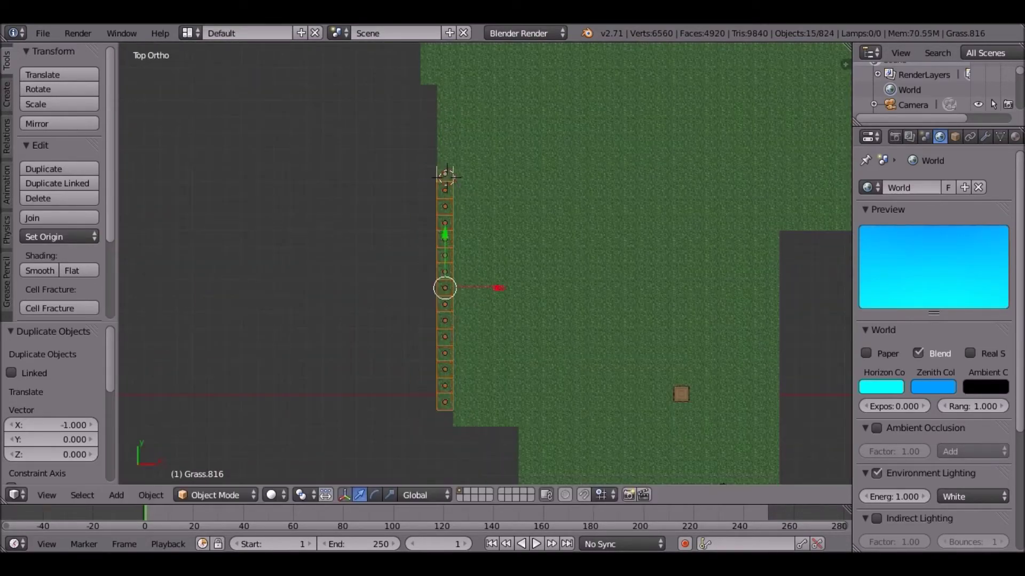
middle_click_drag(480, 213, 481, 293)
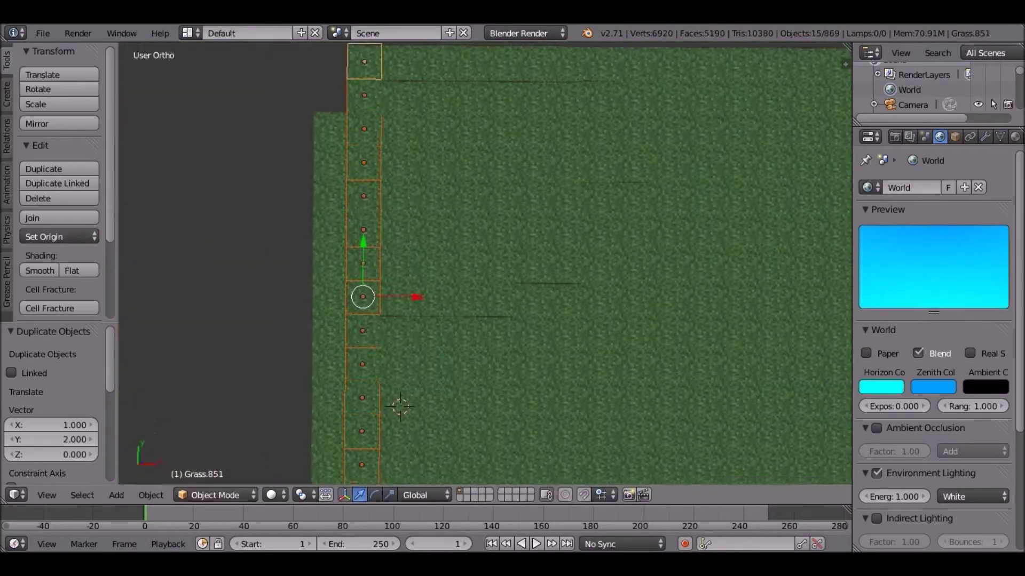
middle_click_drag(480, 214, 480, 293)
Raise another copy of the 15-tile strip 2 units on Z and render the terraces.
key("KP_1")
key("shift+d")
key("z")
key("2")
key("Return")
middle_click_drag(480, 240, 480, 320)
scroll(480, 240, "up", 3)
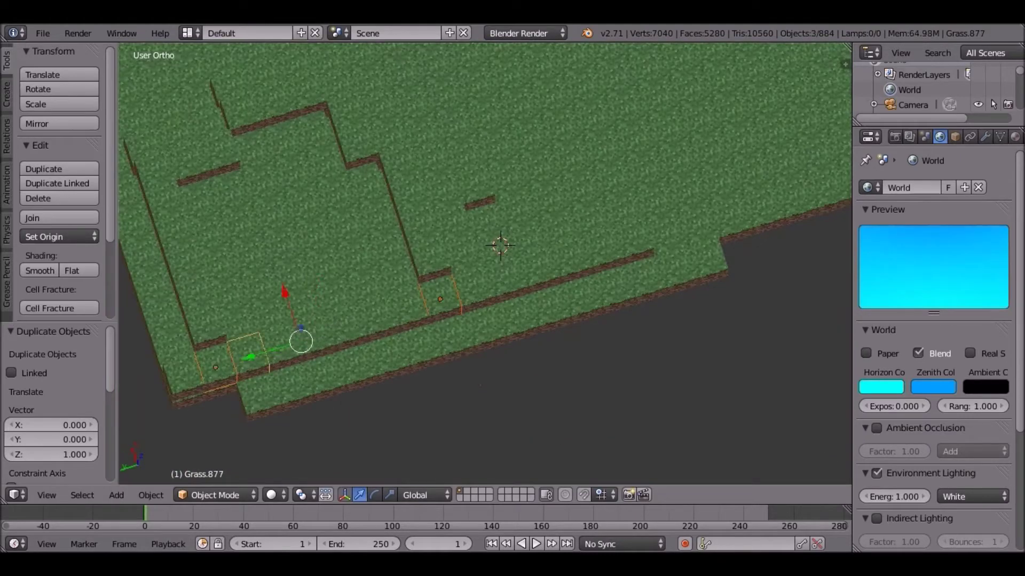
scroll(480, 241, "up", 5)
key("F12")
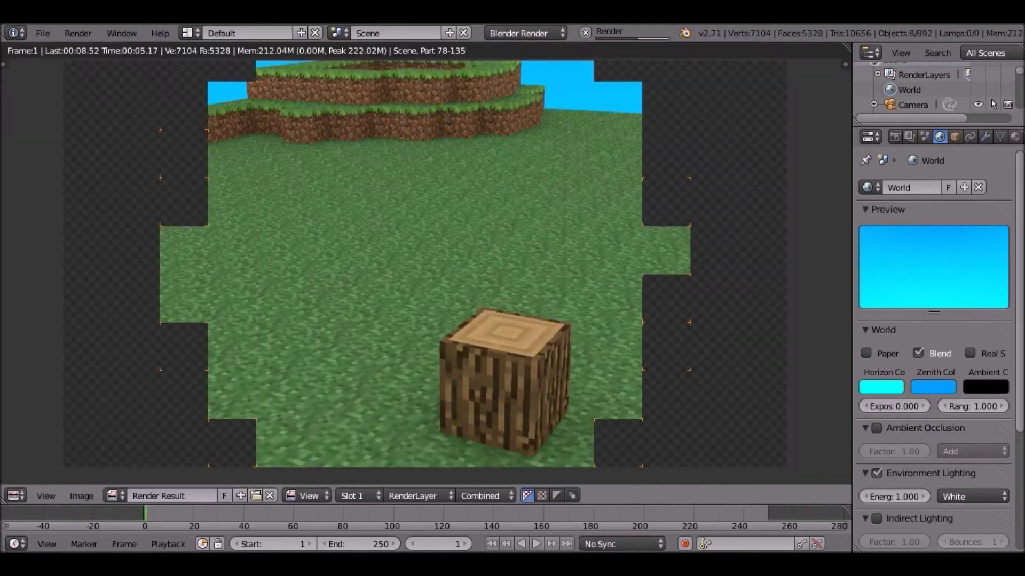
Turn off the sky Blend and set the Horizon Color to pale blue, re-rendering to check.
left_click(918, 353)
key("F12")
left_click(881, 386)
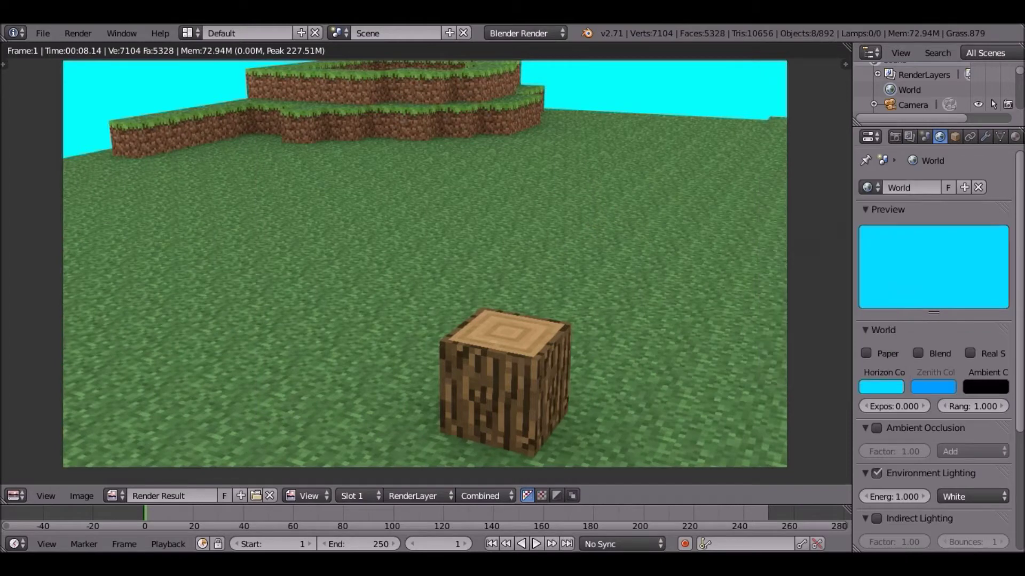
key("F12")
left_click(880, 386)
left_click(809, 237)
key("F12")
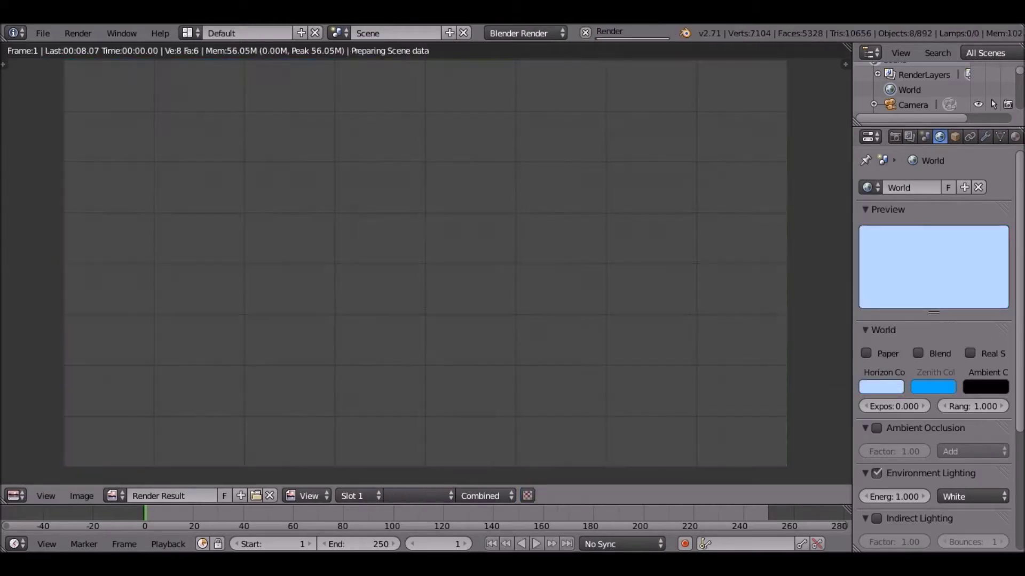
key("Escape")
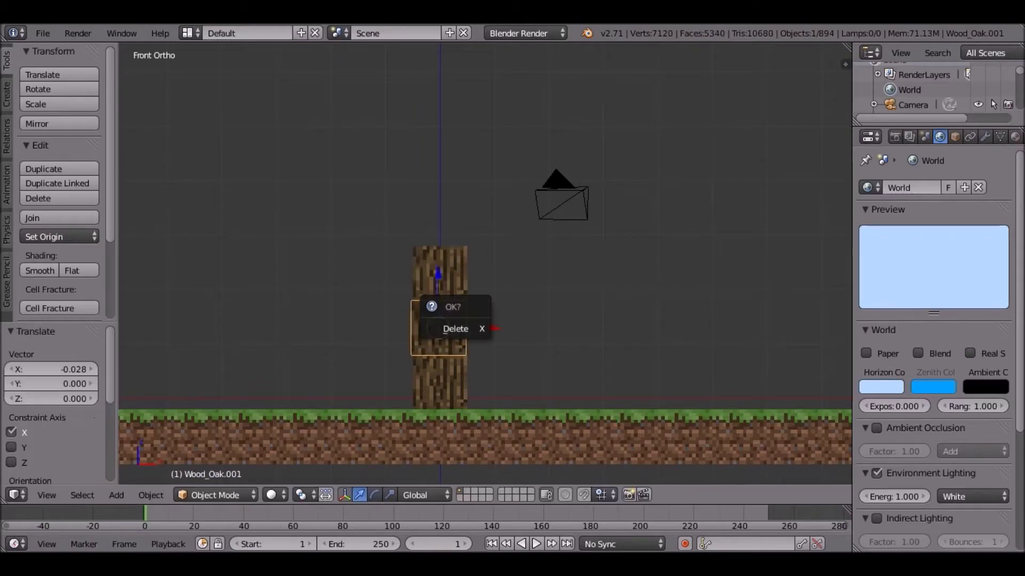
Duplicate the oak log and raise the copy 1 unit on Z to stack the trunk.
key("KP_0")
key("KP_1")
key("shift+d")
key("z")
key("1")
key("Return")
key("KP_0")
Append the Steve rig objects from Myrig.blend and frame them in view.
left_click(43, 33)
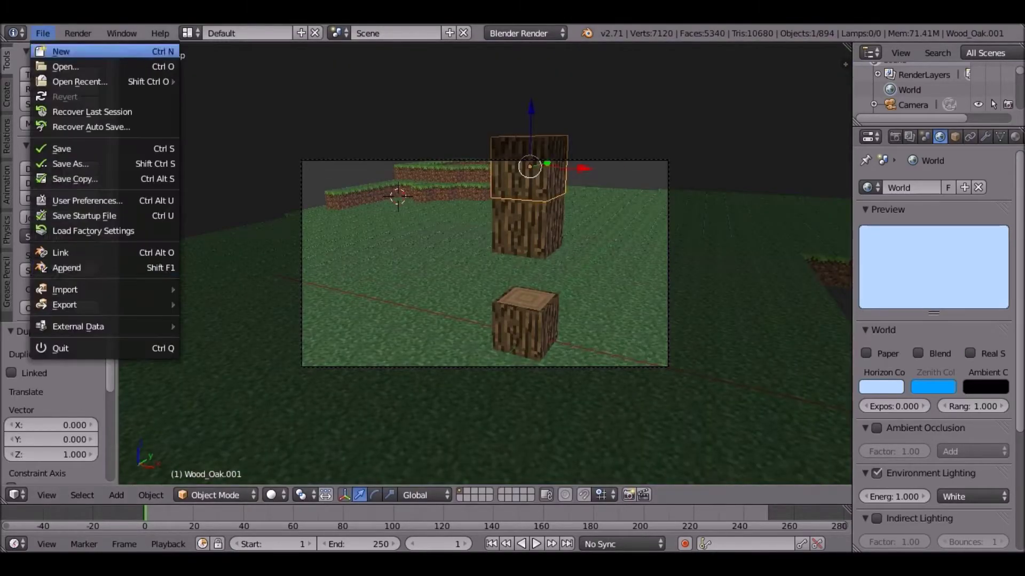
left_click(66, 268)
key("Return")
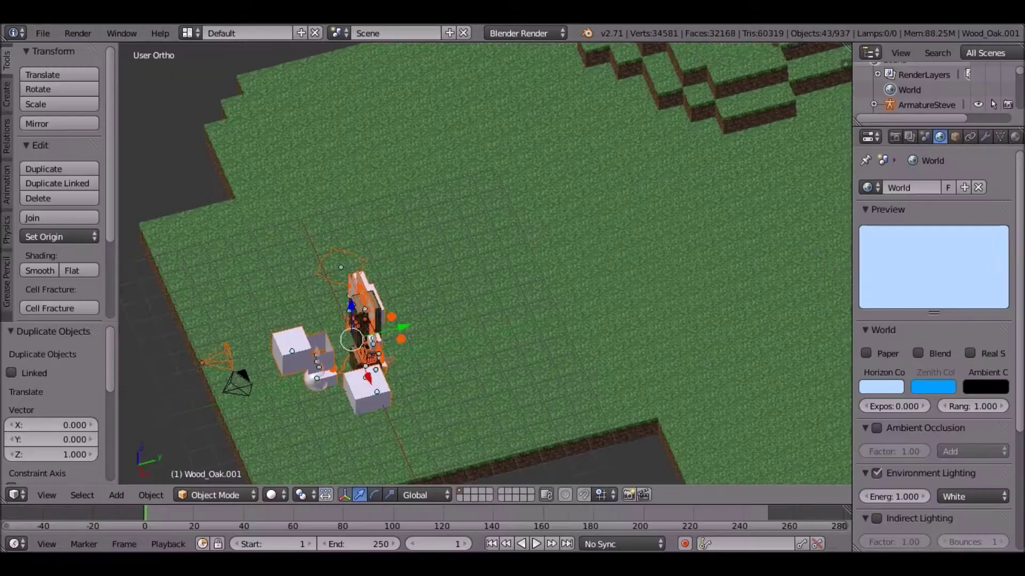
key("Home")
Delete the extra planes and unneeded objects that came with the rig.
key("Delete")
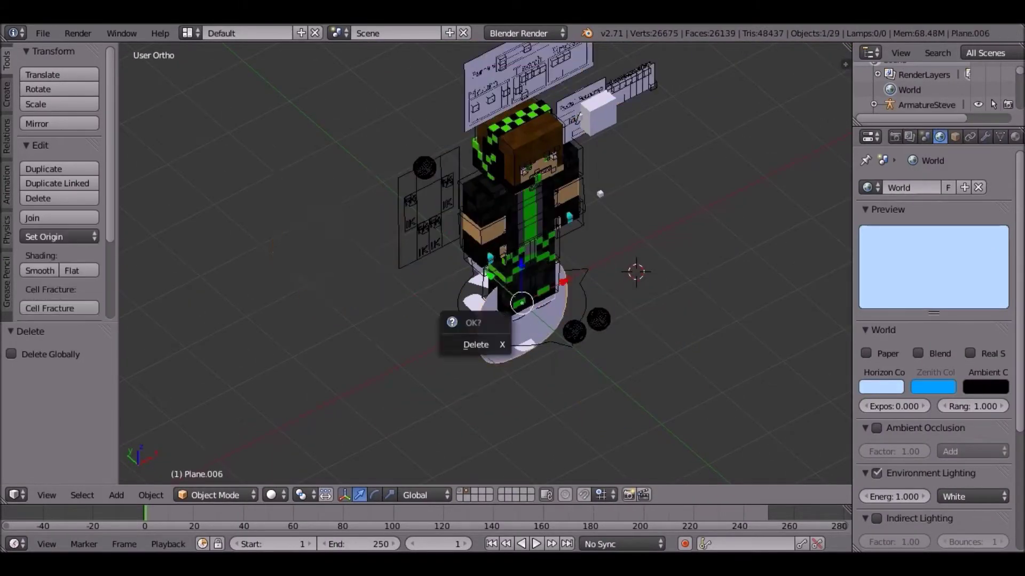
key("Return")
scroll(640, 214, "up", 2)
key("x")
right_click(678, 59)
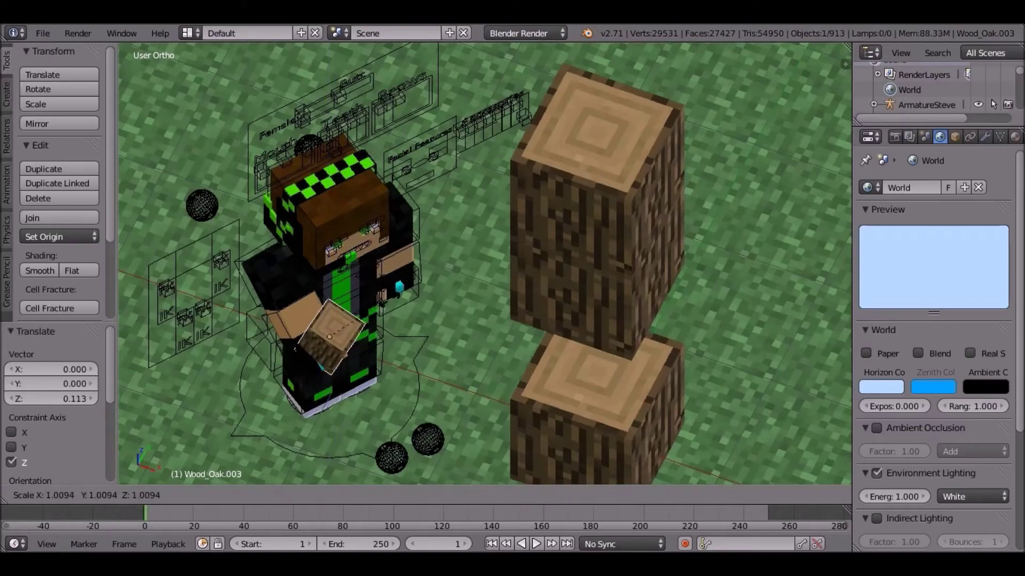
Render the scene through the camera and return to the viewport.
key("KP_0")
key("F12")
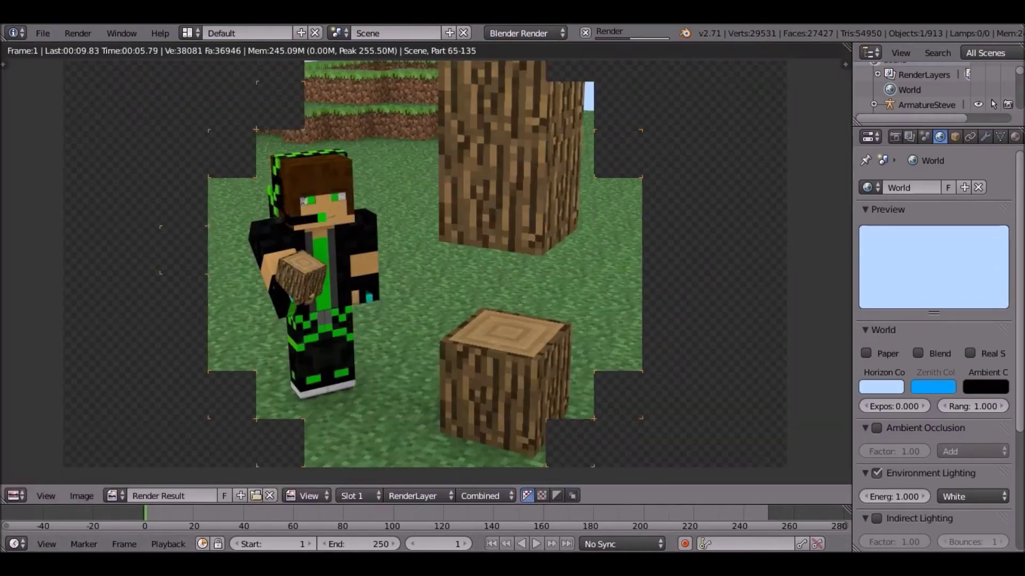
key("Escape")
Re-render the rearranged grass hills and append the pig rig.
key("KP_7")
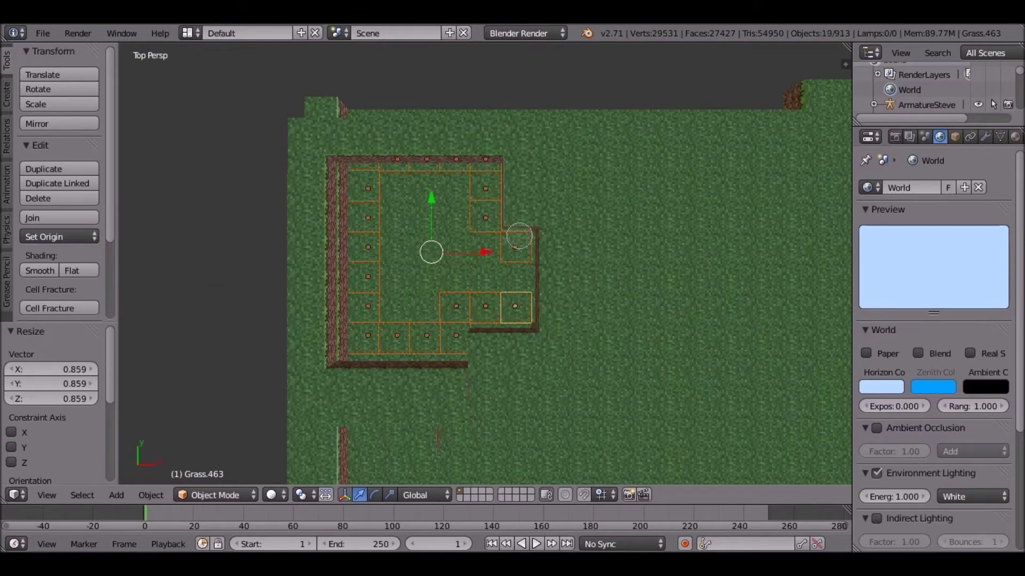
key("KP_1")
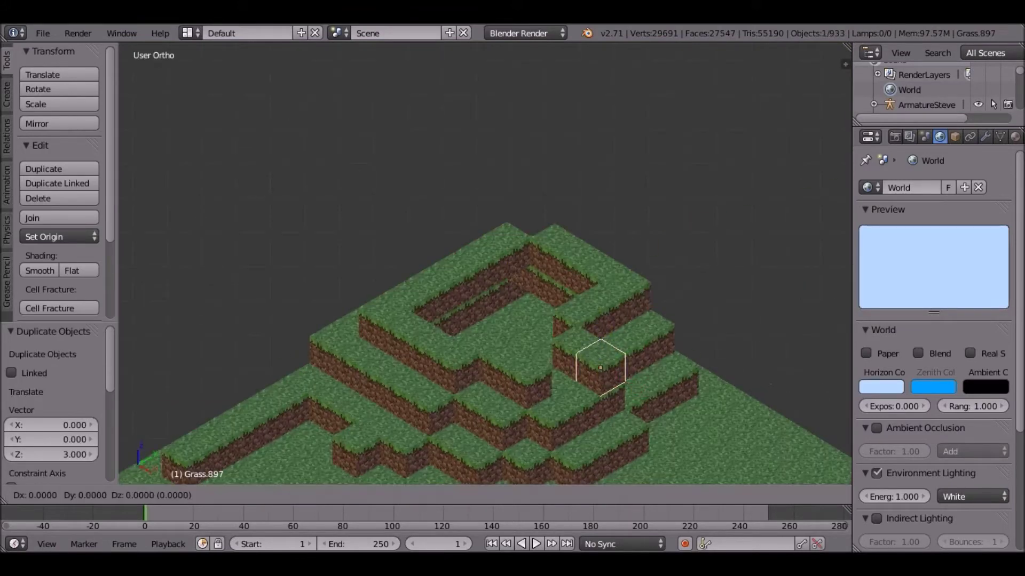
key("F12")
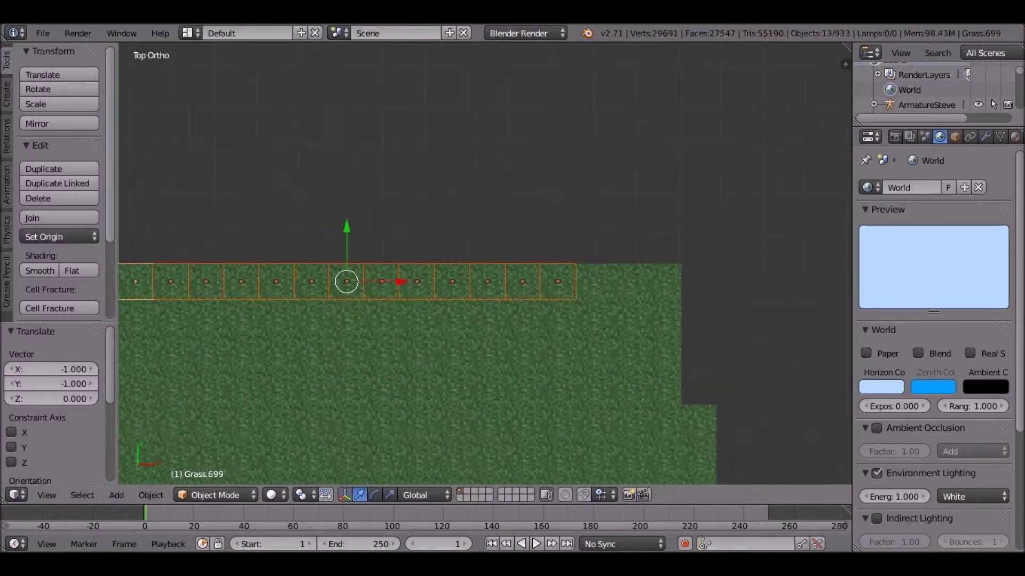
key("F12")
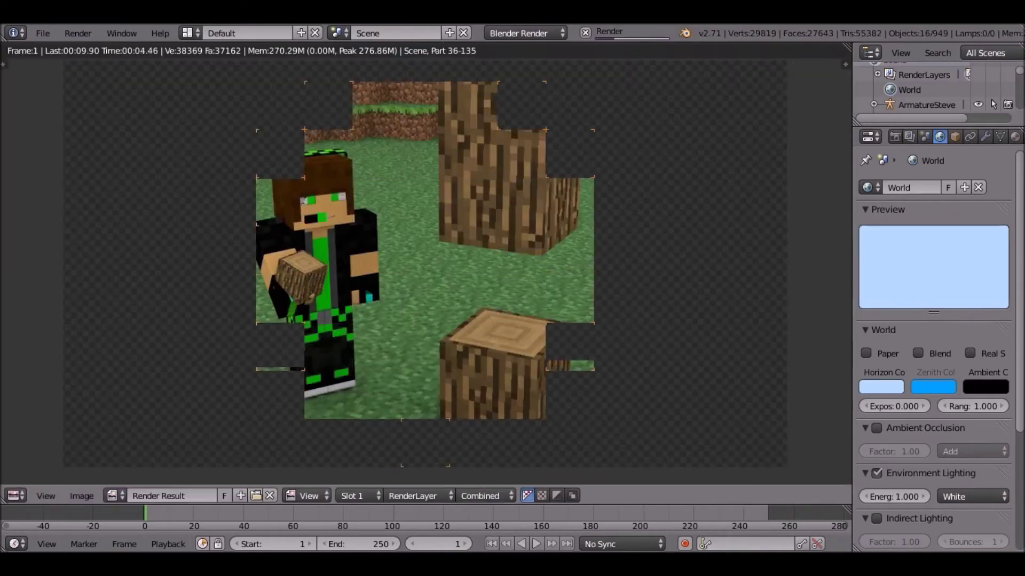
left_click(42, 33)
left_click(59, 267)
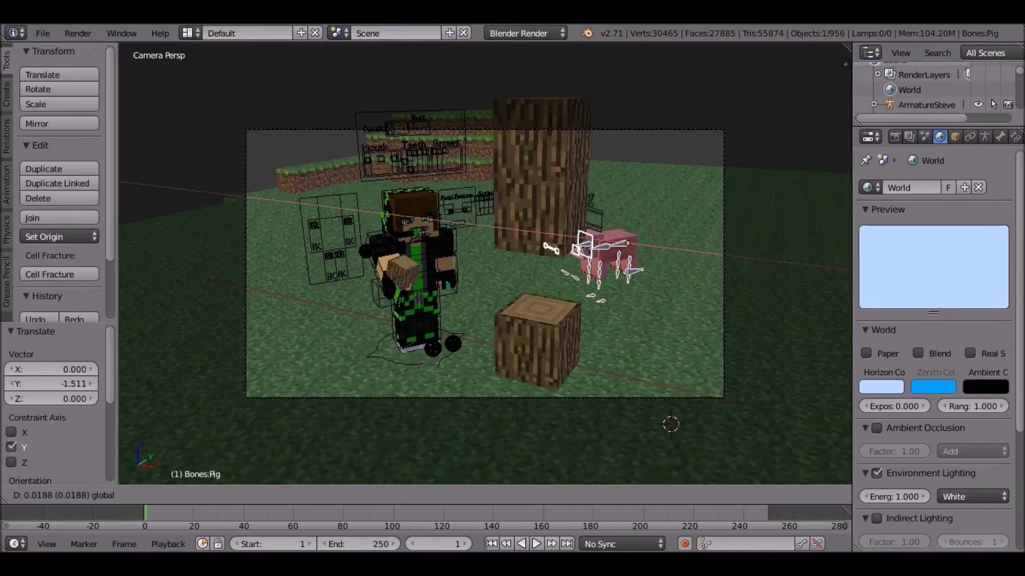
Render the scene with the sheep and pig, then browse the rigs folder to append more.
key("F12")
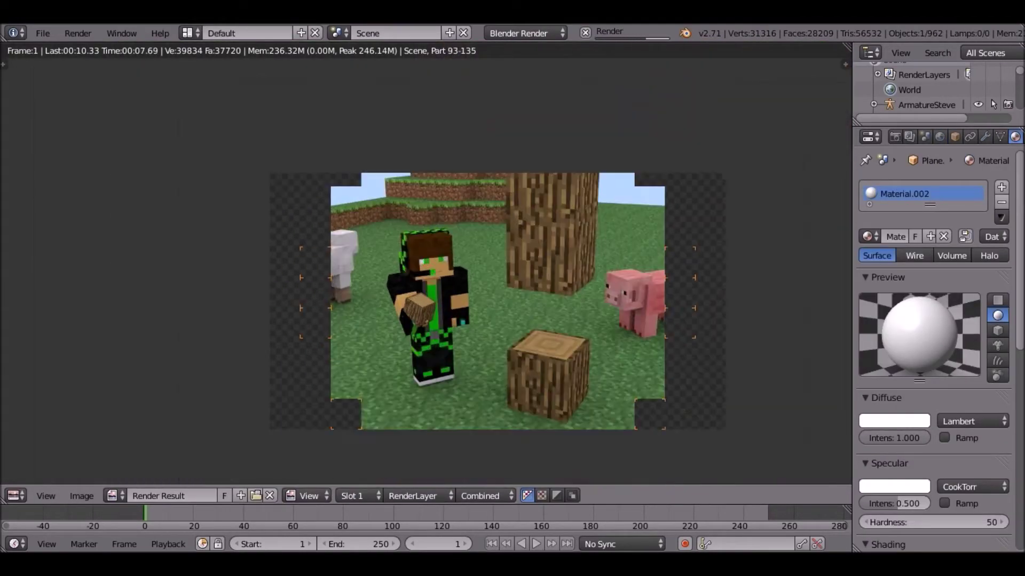
key("Escape")
key("shift+F1")
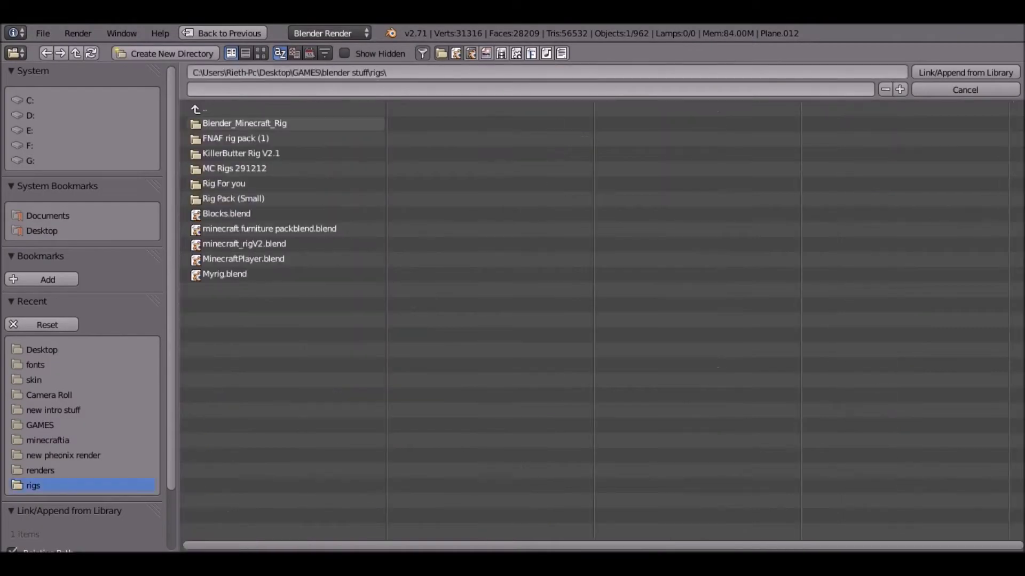
Append the Leaves:Oak block from Minecraft_Blocks_Rig.blend.
left_click(214, 259)
scroll(833, 274, "down", 5)
scroll(832, 274, "up", 3)
scroll(832, 274, "up", 3)
left_click(832, 274)
key("Return")
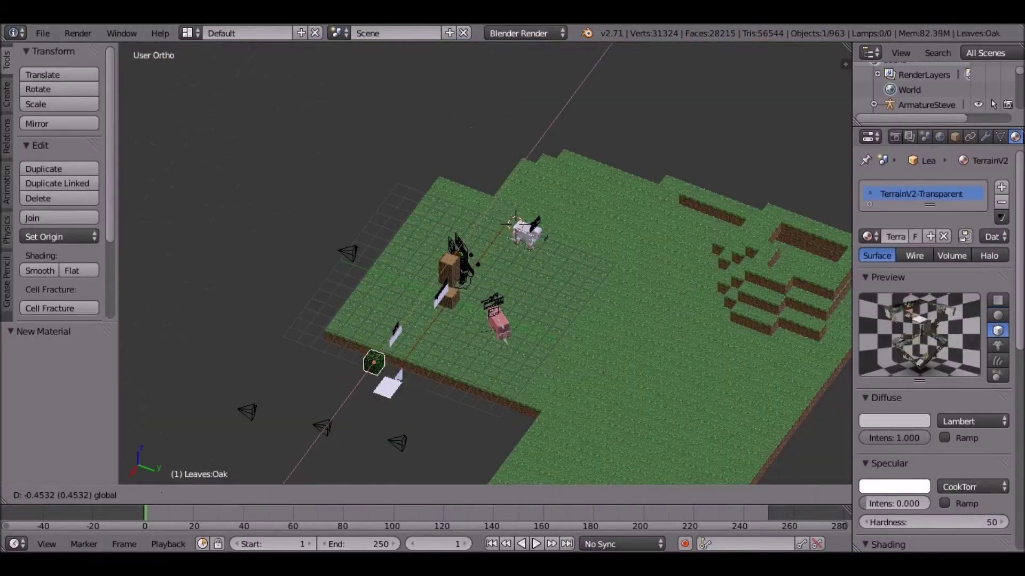
Duplicate the leaf block around the trunk top into eight copies and render.
key("KP_7")
scroll(484, 263, "up", 3)
key("shift+d")
key("Return")
key("shift+d")
key("Return")
key("shift+d")
key("Return")
key("shift+d")
key("Return")
key("shift+d")
key("Return")
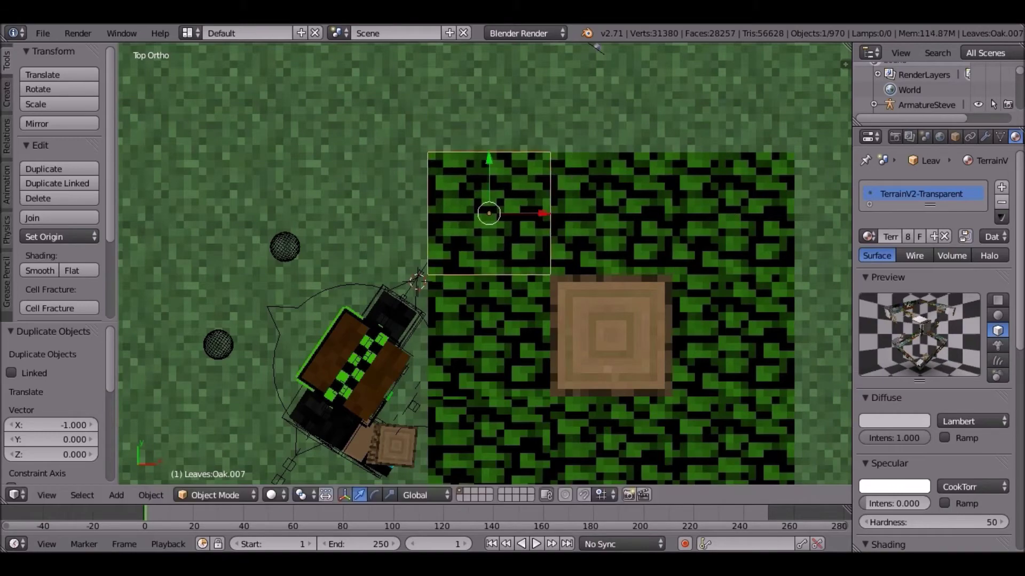
key("F12")
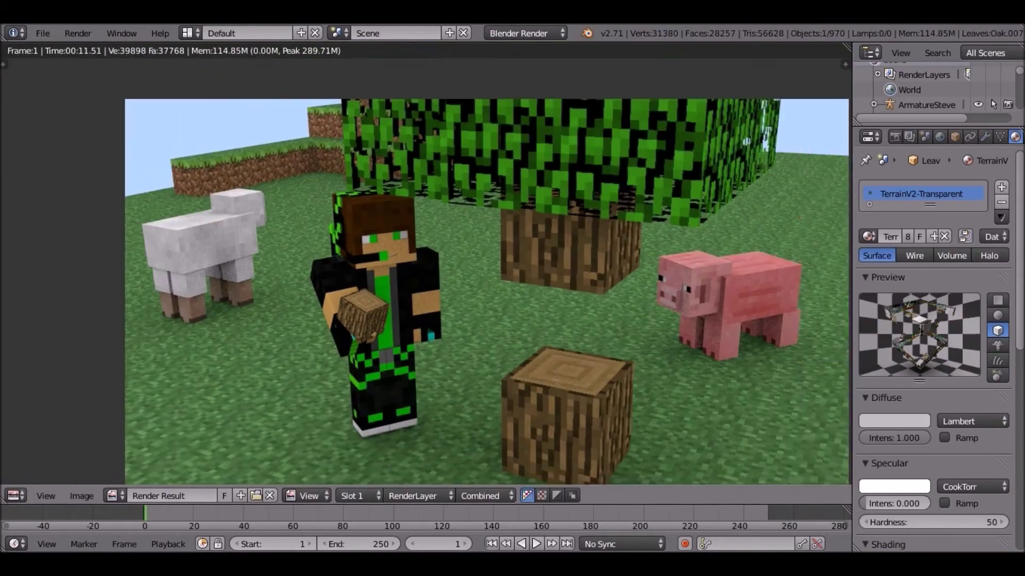